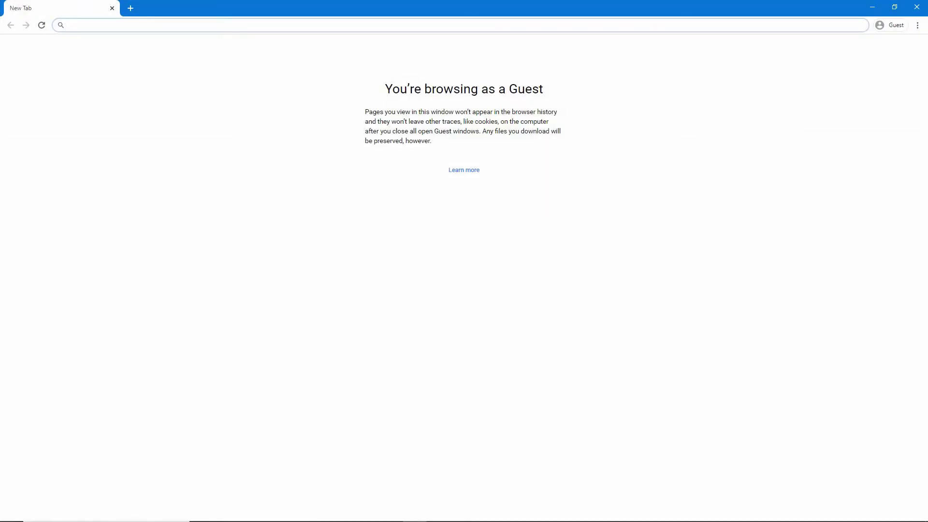
- Search for the course schedule planner and log in to CAS with your NetID and password
{"action": "type", "text": "course schedule"}
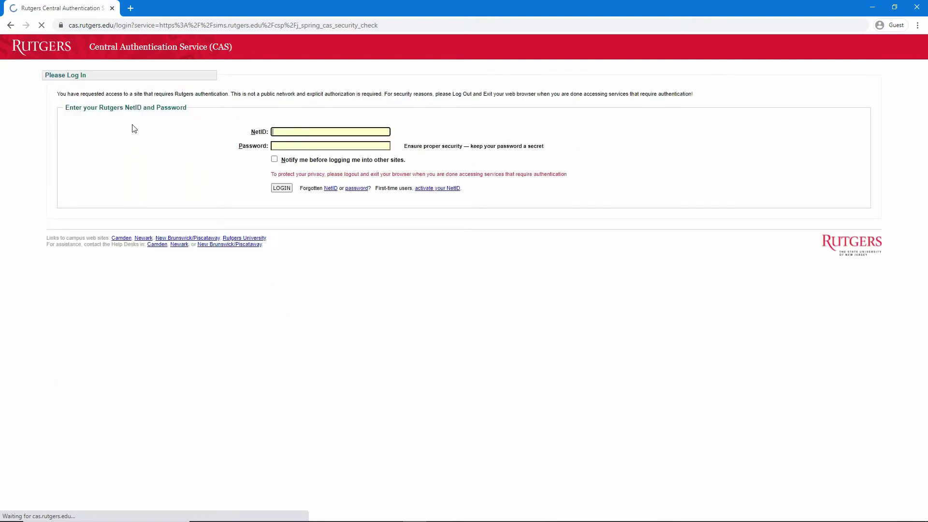
{"action": "type", "text": "vvn9"}
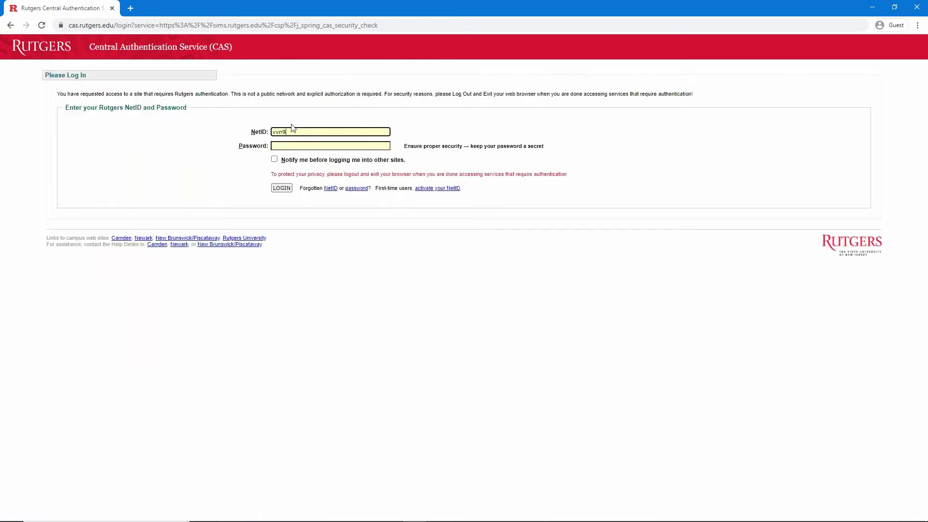
{"action": "key", "text": "Tab"}
{"action": "type", "text": "********"}
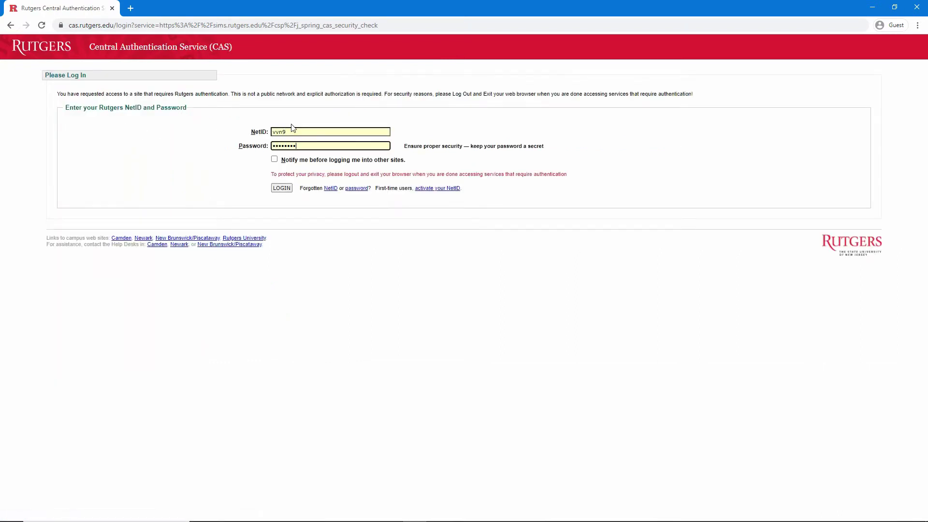
{"action": "type", "text": "***"}
{"action": "key", "text": "Return"}
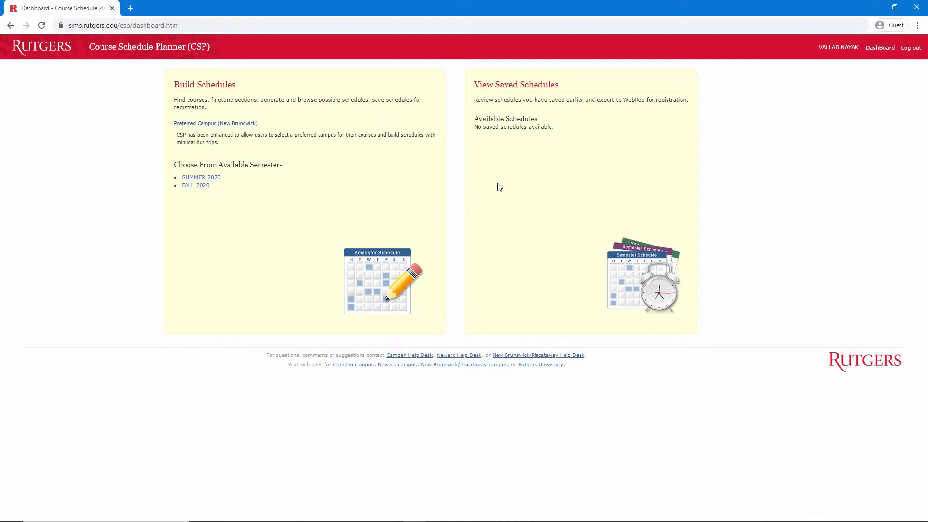
- Choose FALL 2020 under the available semesters
{"action": "left_click", "coordinate": [205, 186]}
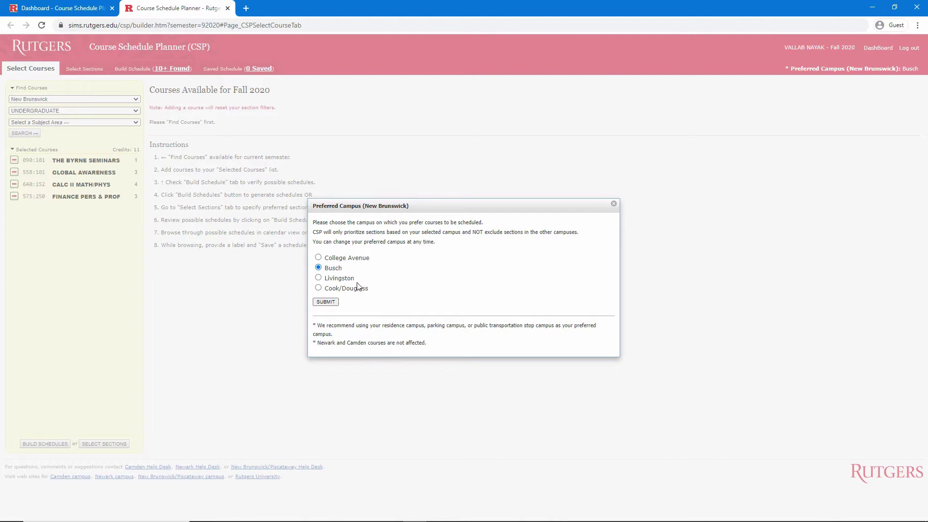
- Submit Busch as the preferred campus
{"action": "left_click", "coordinate": [326, 302]}
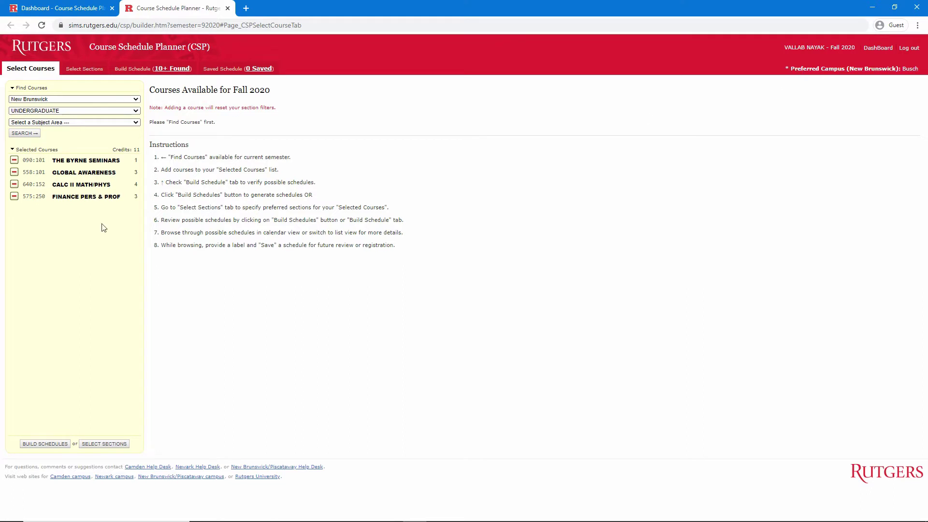
- Remove all the previously selected courses from the Selected Courses list
{"action": "left_click", "coordinate": [14, 160]}
{"action": "left_click", "coordinate": [14, 161]}
{"action": "left_click", "coordinate": [13, 161]}
{"action": "left_click", "coordinate": [14, 161]}
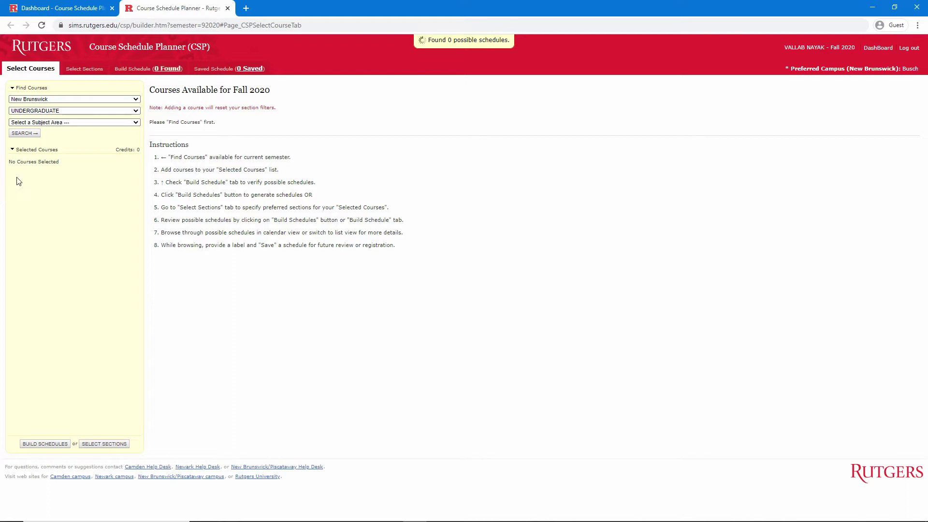
- Keep New Brunswick as the campus and UNDERGRADUATE as the study level
{"action": "left_click", "coordinate": [37, 100]}
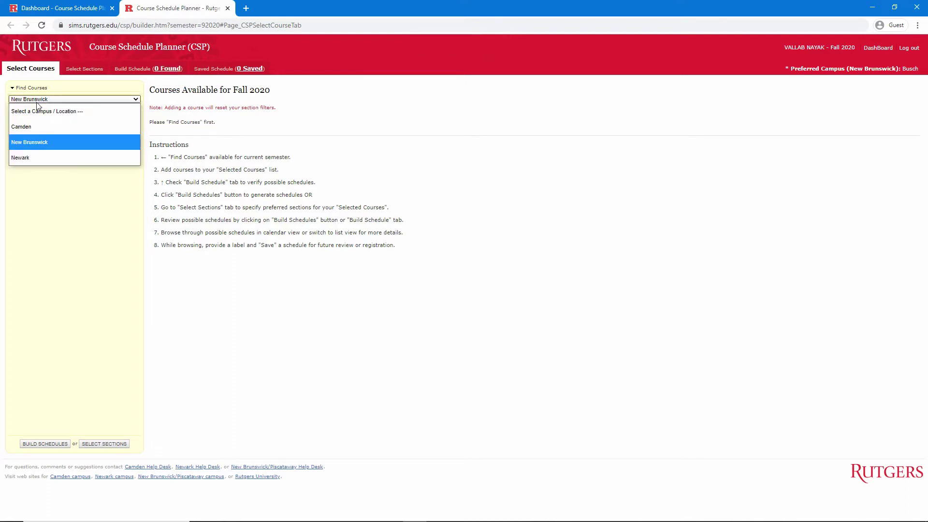
{"action": "left_click", "coordinate": [36, 100]}
{"action": "left_click", "coordinate": [38, 111]}
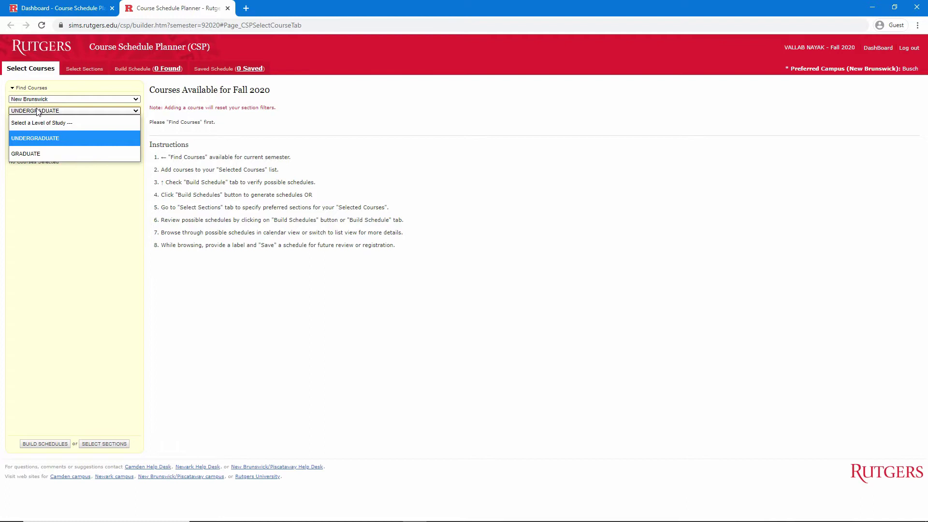
{"action": "left_click", "coordinate": [38, 111]}
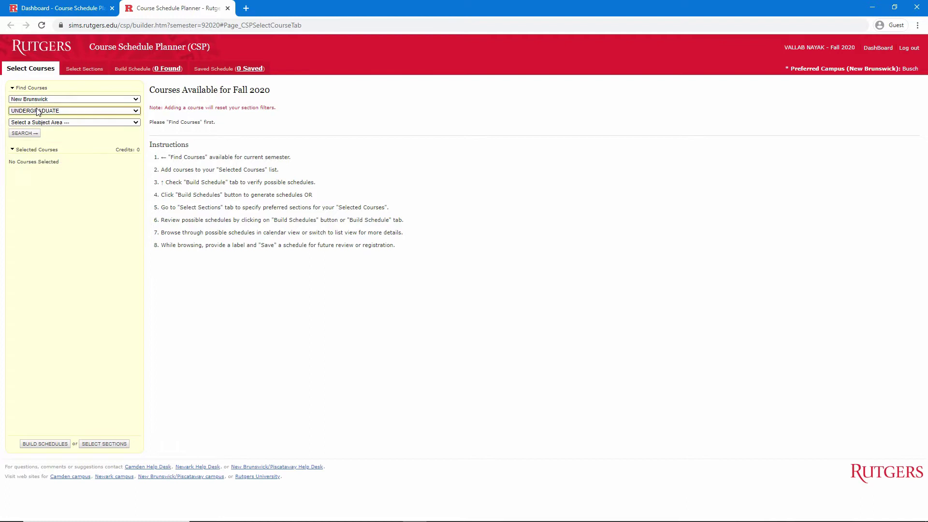
- Search subject 558 International Studies and add 01:558:101 Global Awareness
{"action": "left_click", "coordinate": [100, 124]}
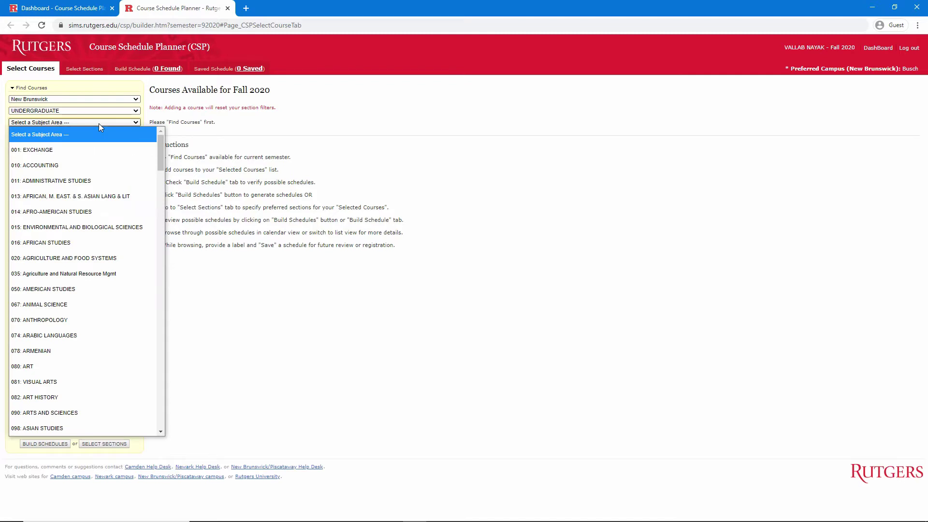
{"action": "type", "text": "558: INTERNATIONAL STUDIES"}
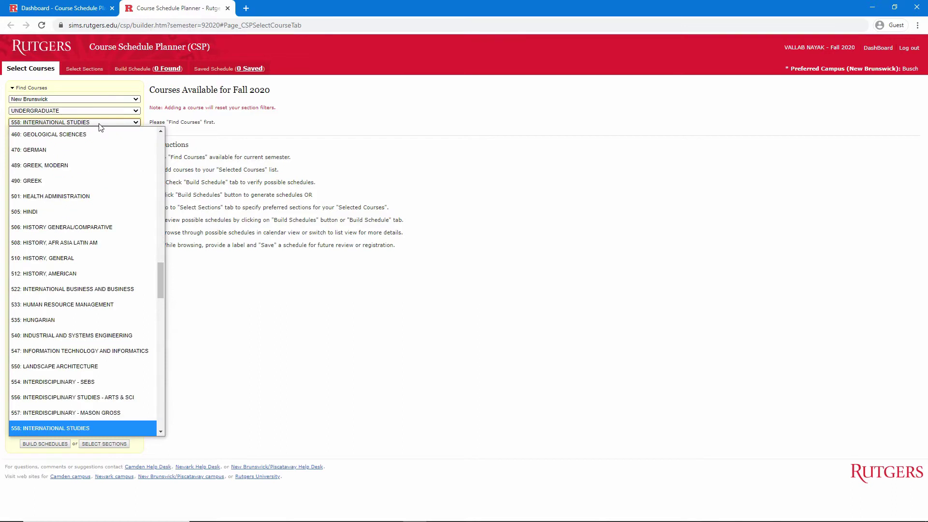
{"action": "key", "text": "Return"}
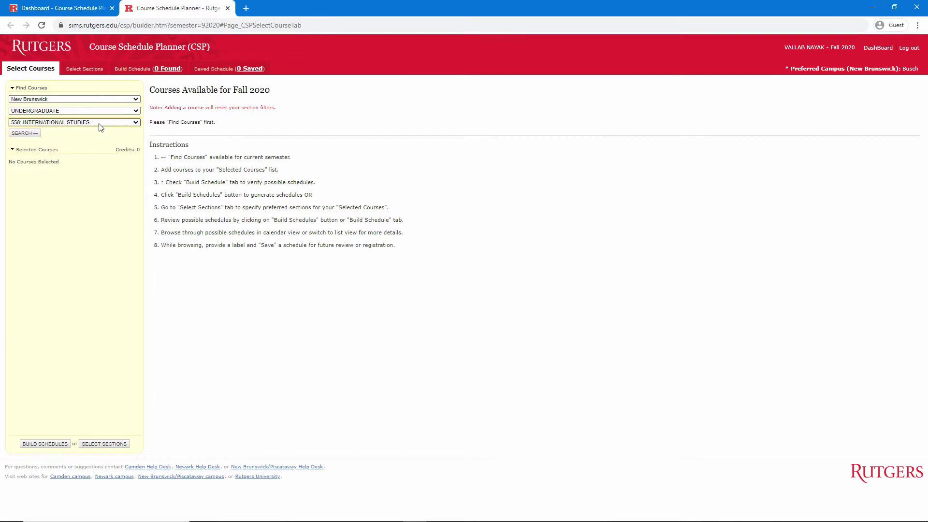
{"action": "left_click", "coordinate": [22, 133]}
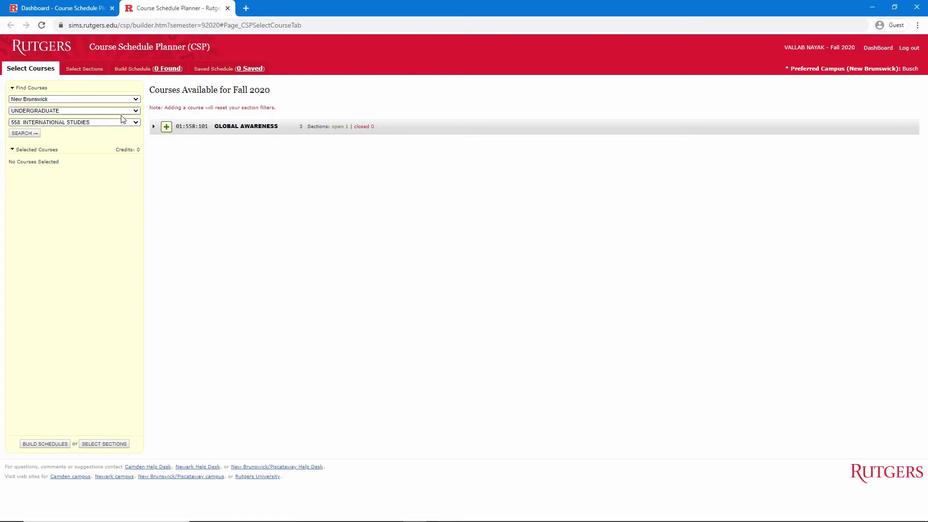
{"action": "left_click", "coordinate": [153, 128]}
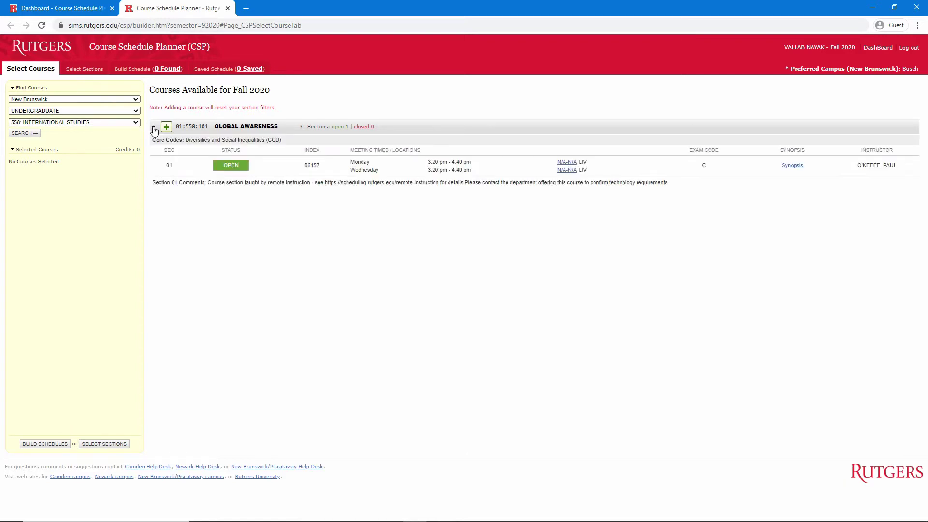
{"action": "left_click", "coordinate": [154, 128]}
{"action": "left_click", "coordinate": [166, 127]}
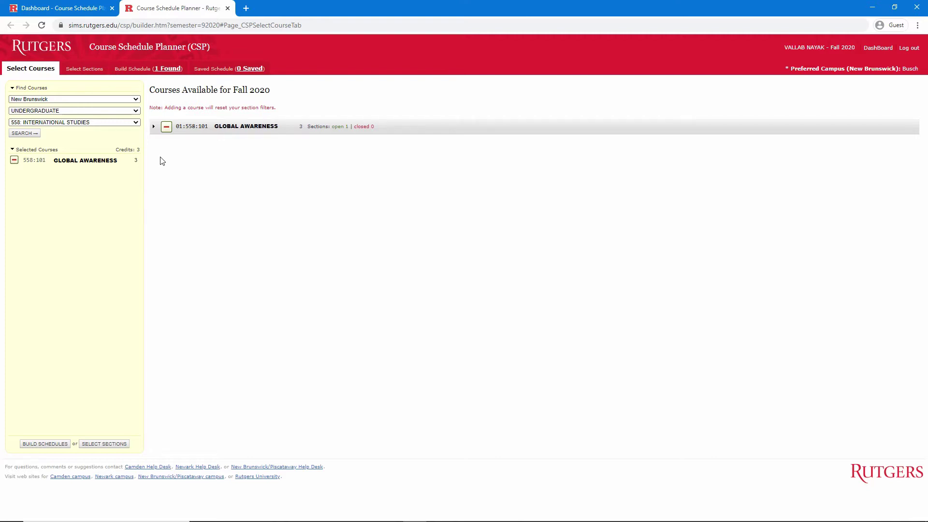
- Search subject 575 Labor Studies and add Finance Pers & Prof, leaving Business/Non-PFT Law out
{"action": "left_click", "coordinate": [119, 123]}
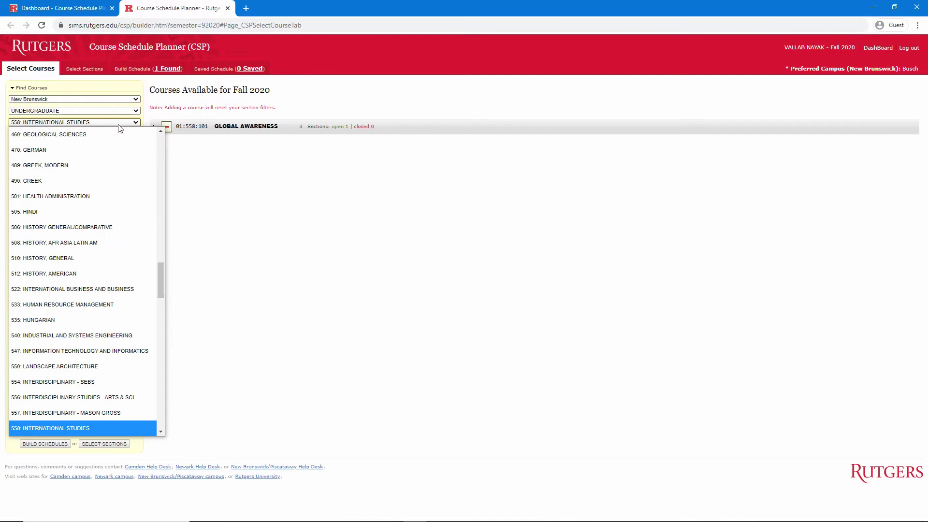
{"action": "key", "text": "Down"}
{"action": "key", "text": "Down"}
{"action": "key", "text": "Down"}
{"action": "key", "text": "Down"}
{"action": "key", "text": "Down"}
{"action": "key", "text": "Down"}
{"action": "key", "text": "Down"}
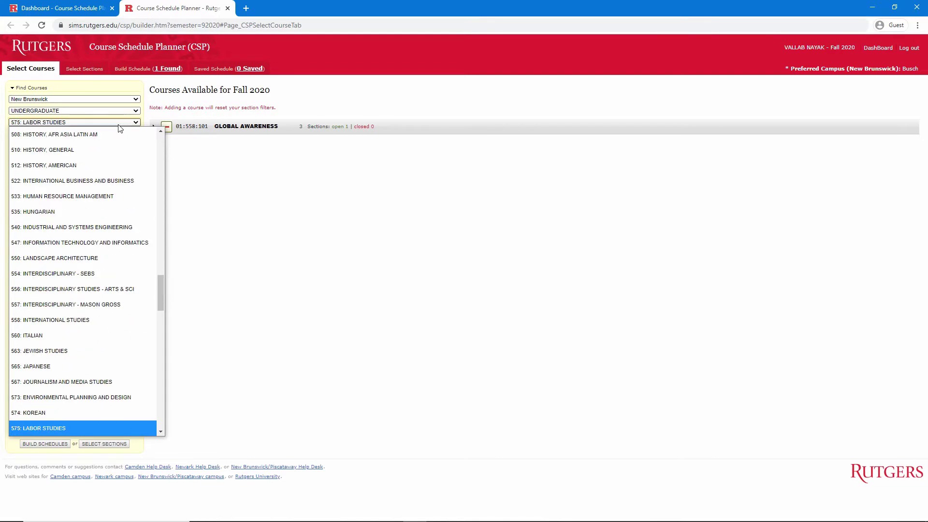
{"action": "left_click", "coordinate": [119, 124]}
{"action": "left_click", "coordinate": [48, 133]}
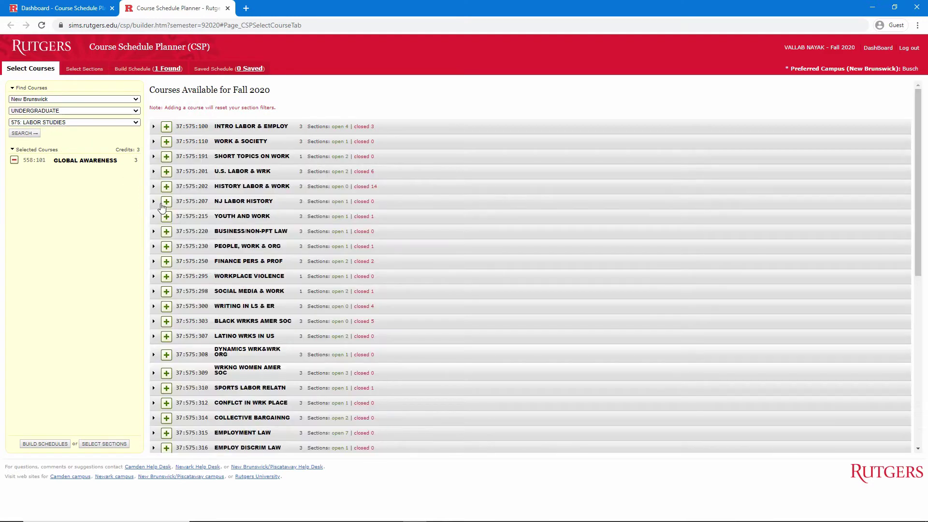
{"action": "left_click", "coordinate": [166, 261]}
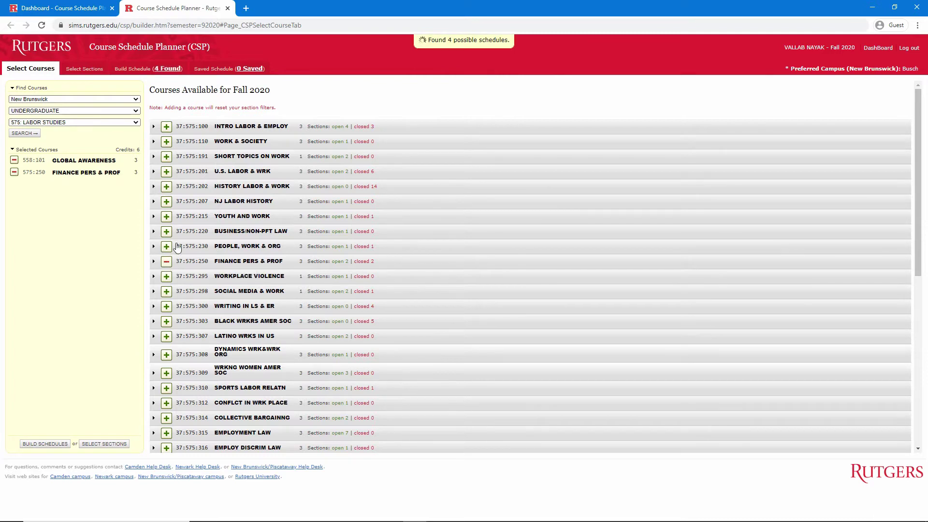
{"action": "left_click", "coordinate": [166, 231]}
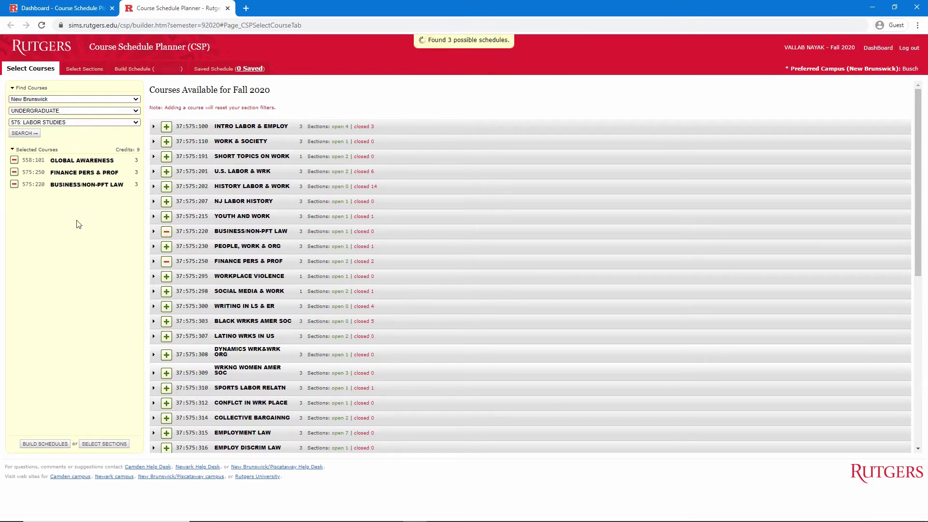
{"action": "left_click", "coordinate": [15, 185]}
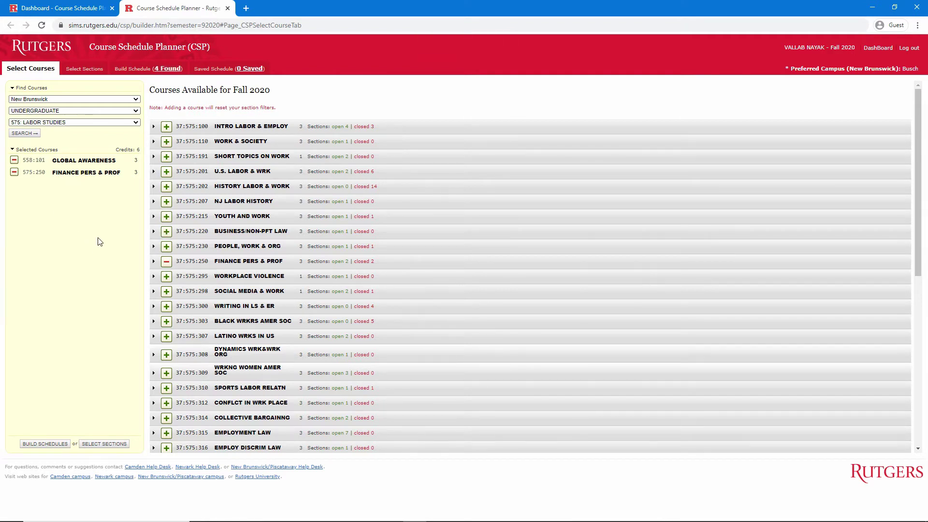
- Search subject 640 Mathematics and add 01:640:152 Calc II Math/Phys
{"action": "left_click", "coordinate": [96, 124]}
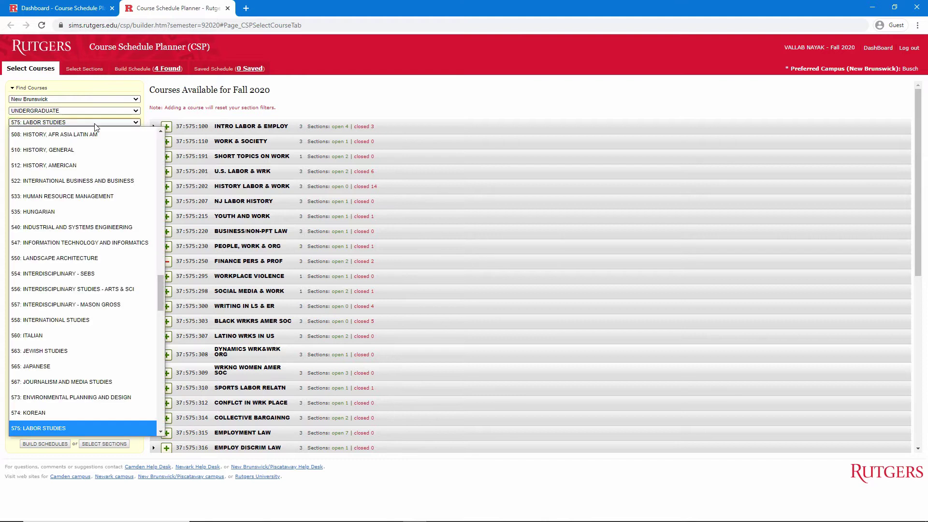
{"action": "type", "text": "640: MATHEMATICS"}
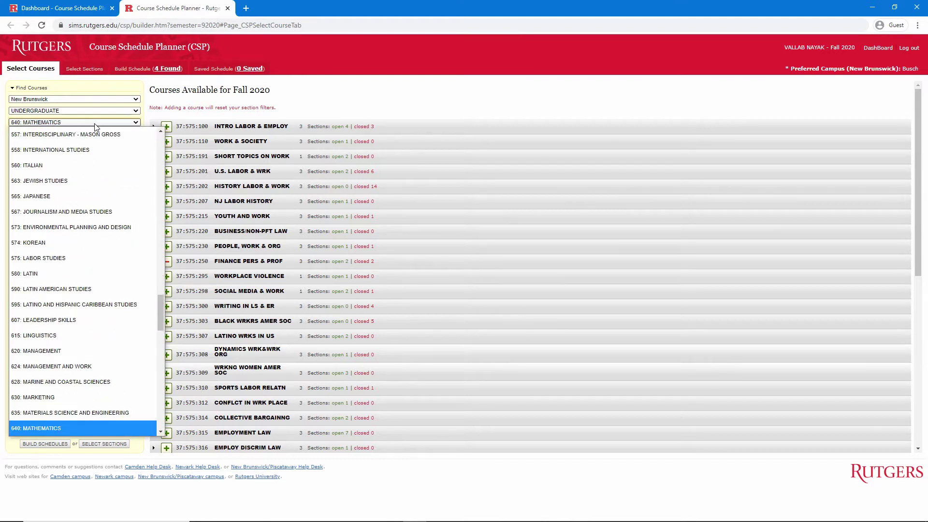
{"action": "key", "text": "Return"}
{"action": "left_click", "coordinate": [24, 133]}
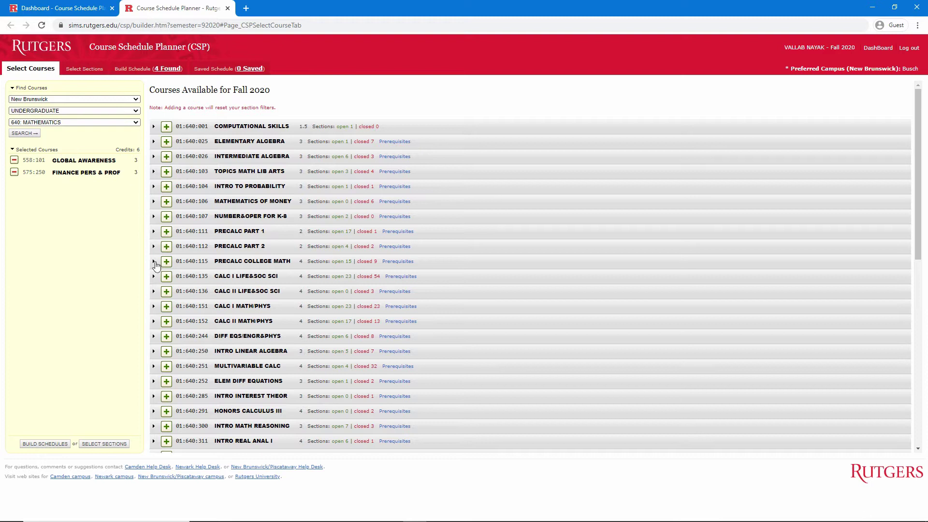
{"action": "left_click", "coordinate": [166, 321]}
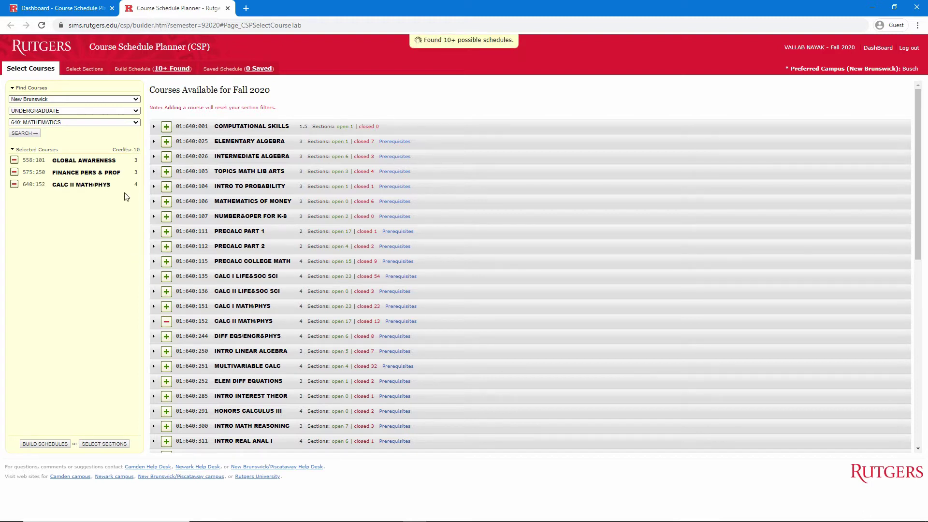
- Search for courses in subject 090: Arts and Sciences
{"action": "left_click", "coordinate": [88, 122]}
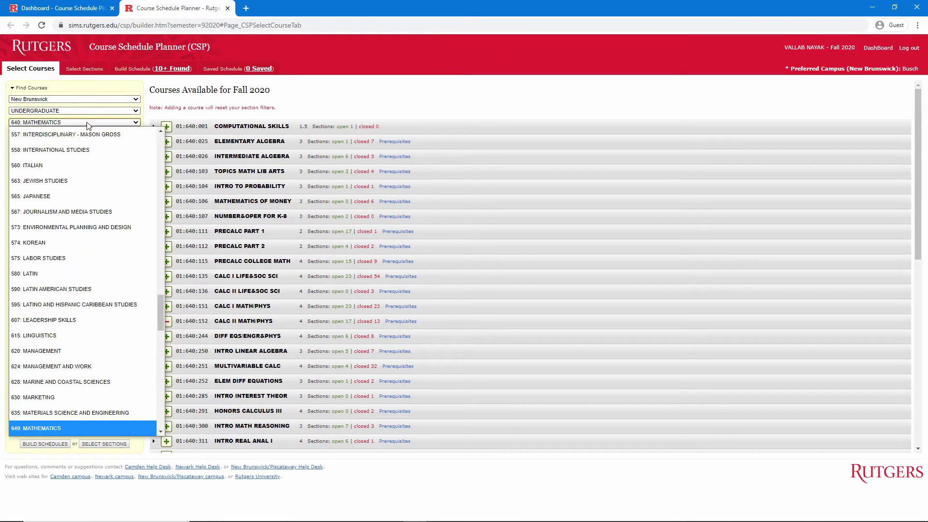
{"action": "left_click_drag", "start_coordinate": [160, 313], "coordinate": [169, 156]}
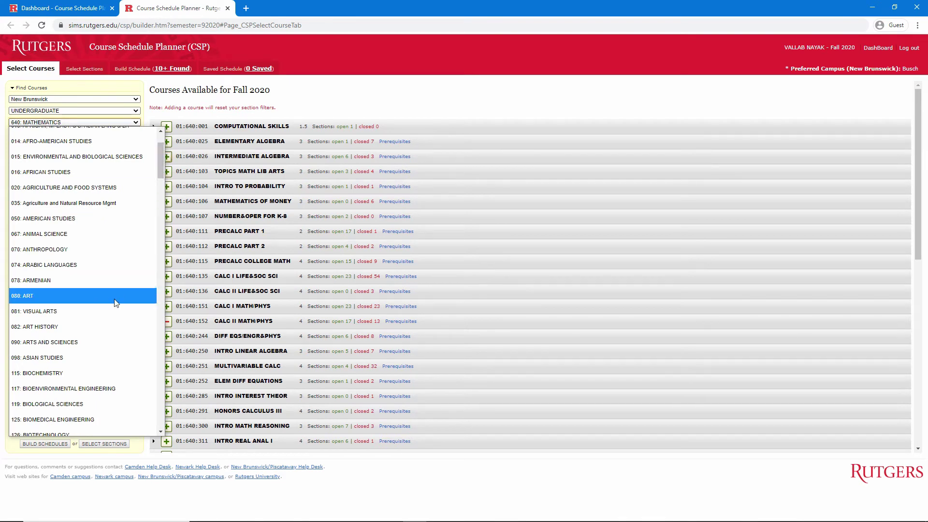
{"action": "left_click", "coordinate": [100, 342]}
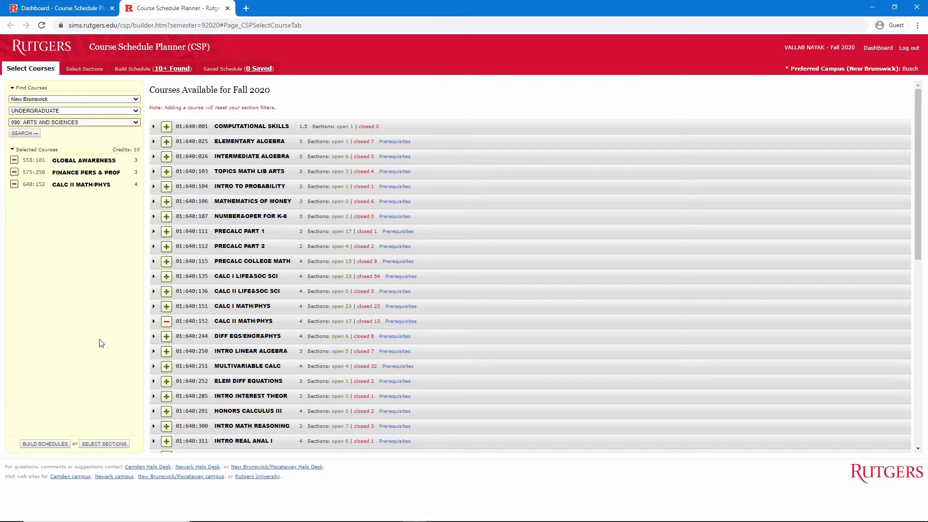
{"action": "left_click", "coordinate": [28, 136]}
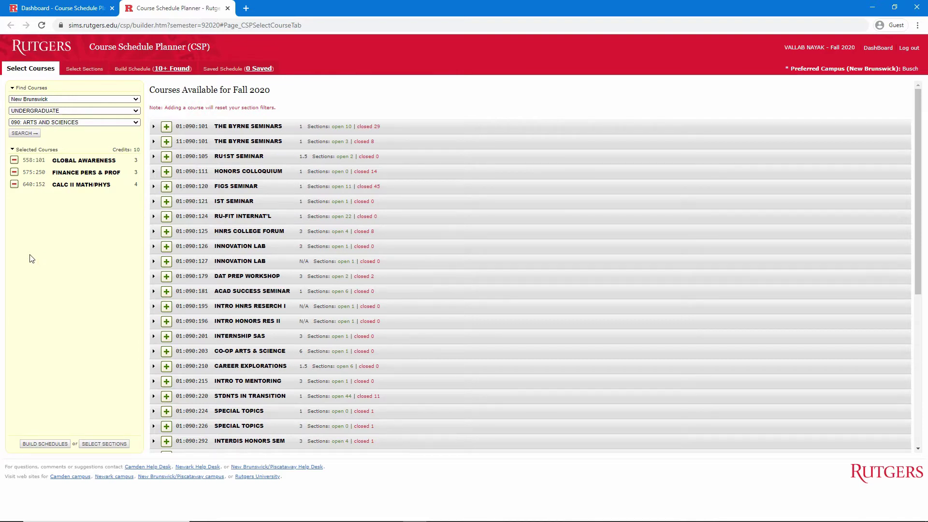
- Expand 01:090:101 The Byrne Seminars and browse its sections, including sections 35 and 37
{"action": "left_click", "coordinate": [153, 143]}
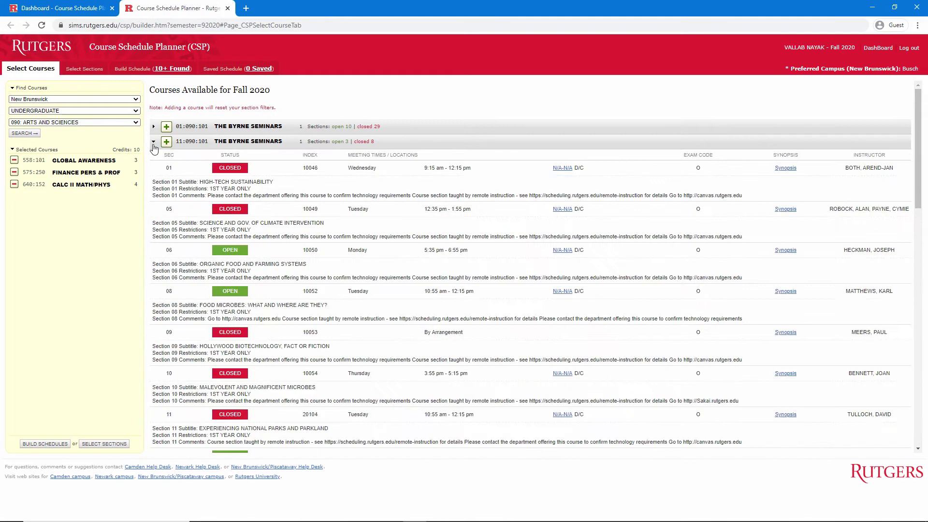
{"action": "left_click", "coordinate": [154, 142]}
{"action": "left_click", "coordinate": [154, 127]}
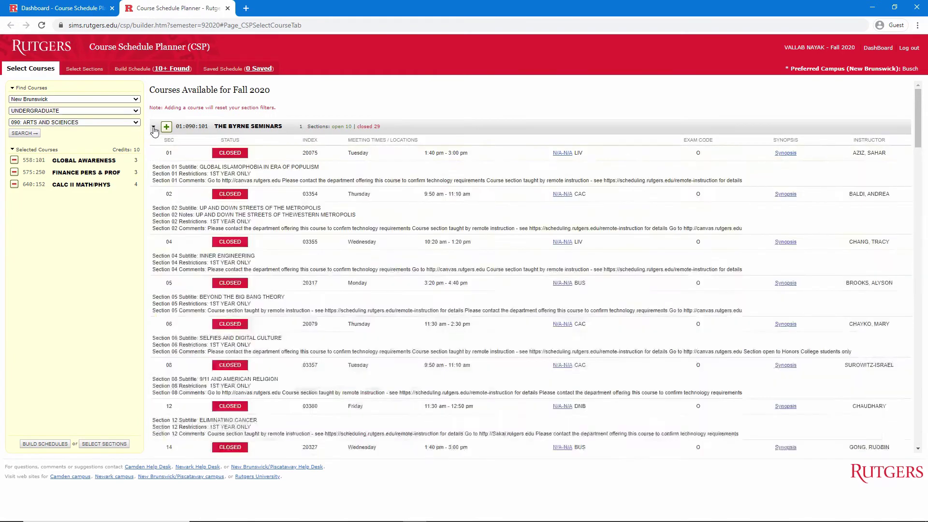
{"action": "scroll", "coordinate": [224, 264], "scroll_direction": "down", "scroll_amount": 20}
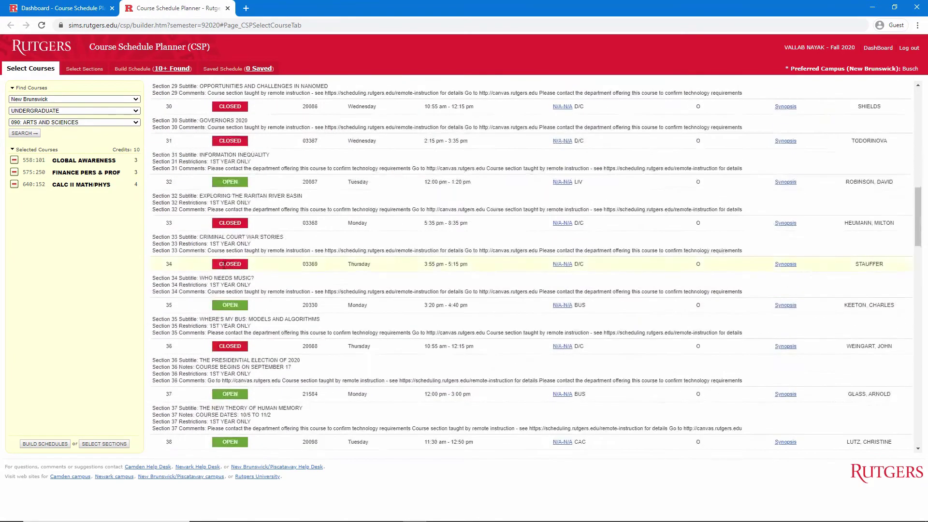
{"action": "scroll", "coordinate": [224, 264], "scroll_direction": "down", "scroll_amount": 2}
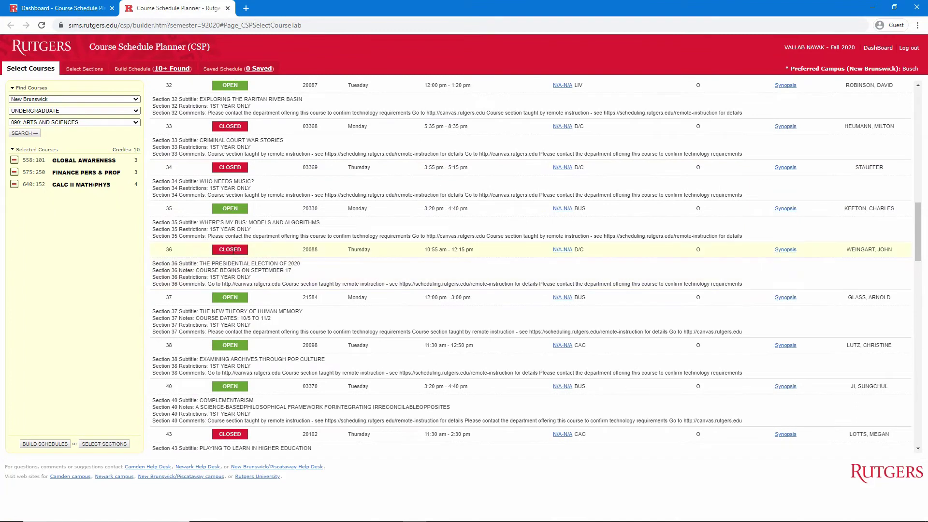
{"action": "scroll", "coordinate": [242, 260], "scroll_direction": "up", "scroll_amount": 1}
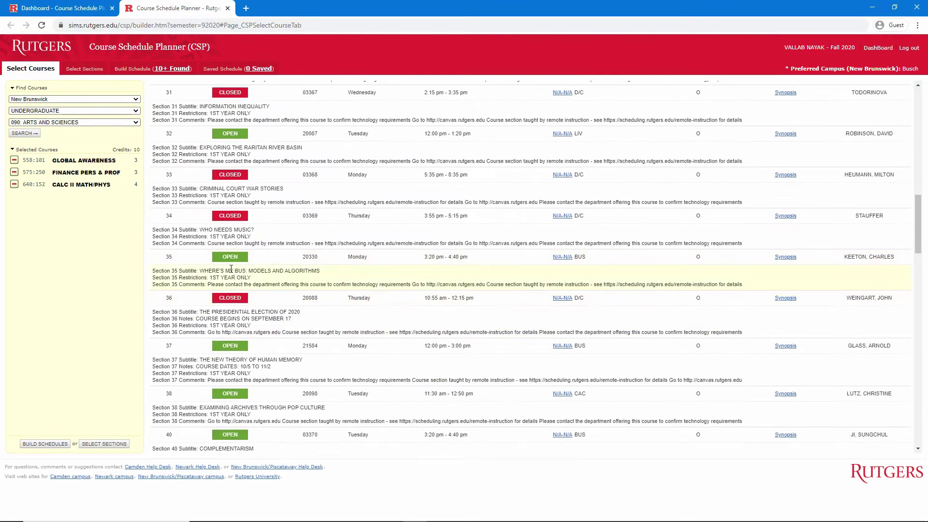
{"action": "triple_click", "coordinate": [230, 270]}
{"action": "triple_click", "coordinate": [229, 360]}
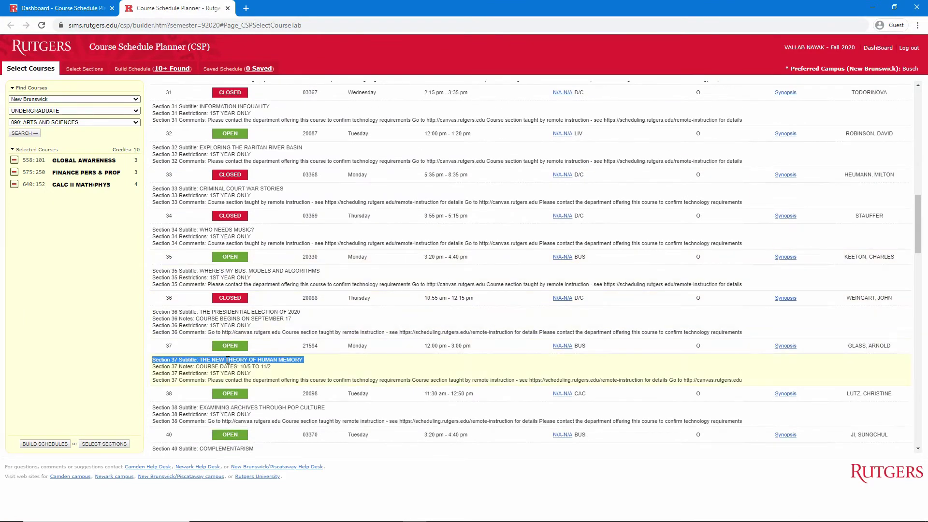
{"action": "scroll", "coordinate": [225, 372], "scroll_direction": "down", "scroll_amount": 1}
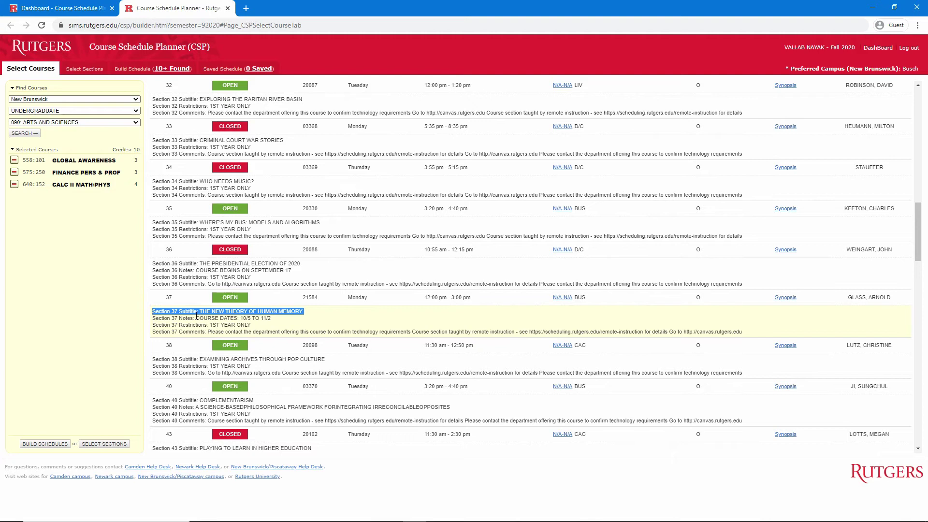
{"action": "scroll", "coordinate": [196, 315], "scroll_direction": "up", "scroll_amount": 20}
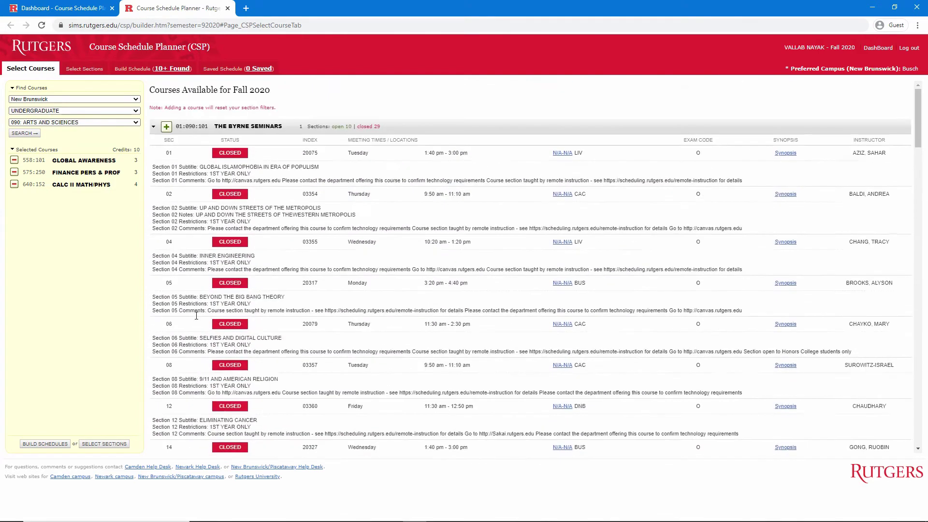
- Add 01:090:101 The Byrne Seminars as the fourth selected course, totalling 11 credits
{"action": "left_click", "coordinate": [162, 128]}
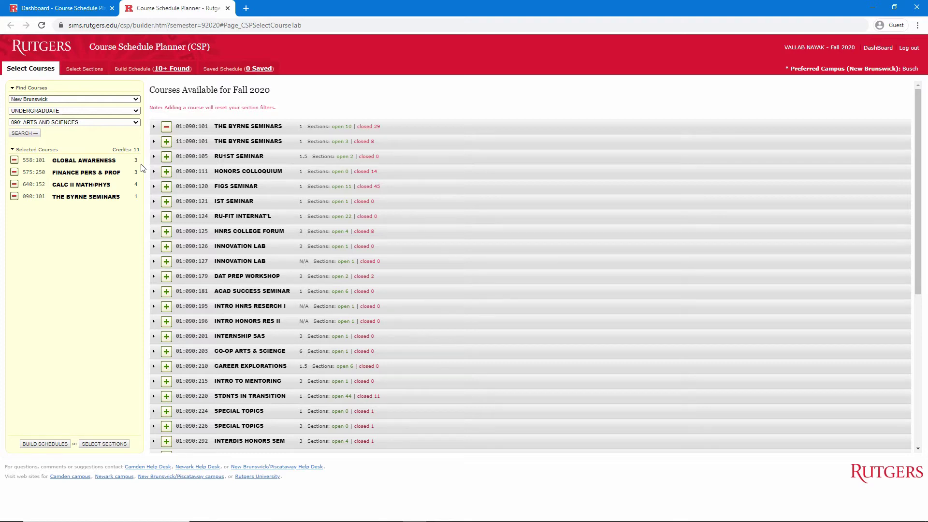
{"action": "triple_click", "coordinate": [138, 151]}
{"action": "left_click", "coordinate": [139, 151]}
{"action": "left_click", "coordinate": [139, 151]}
- On Select Sections, exclude the Morning time slot for every weekday
{"action": "left_click", "coordinate": [100, 72]}
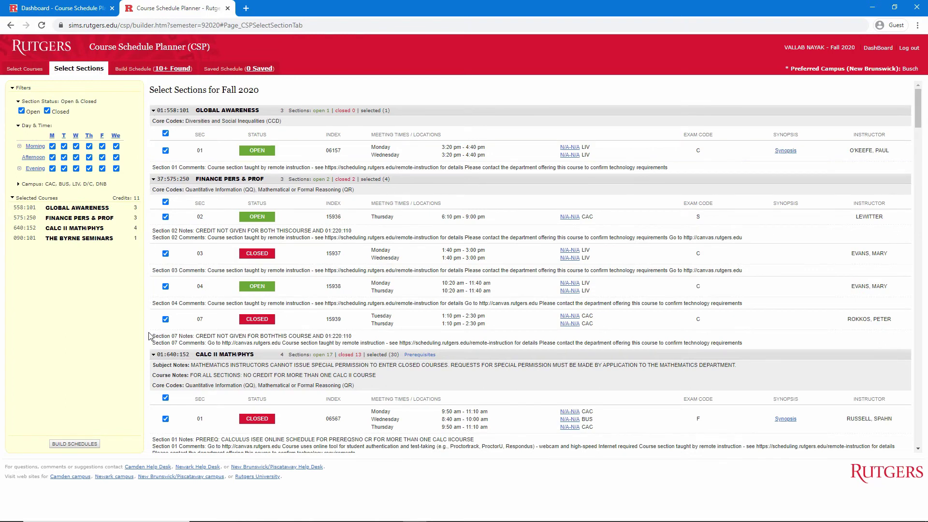
{"action": "scroll", "coordinate": [150, 335], "scroll_direction": "down", "scroll_amount": 5}
{"action": "scroll", "coordinate": [151, 336], "scroll_direction": "up", "scroll_amount": 5}
{"action": "left_click", "coordinate": [35, 147]}
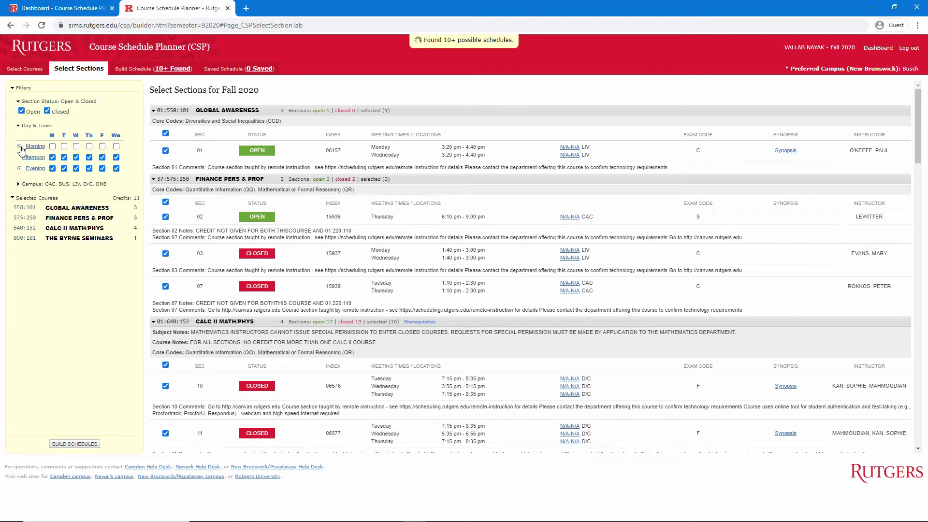
{"action": "left_click", "coordinate": [21, 146]}
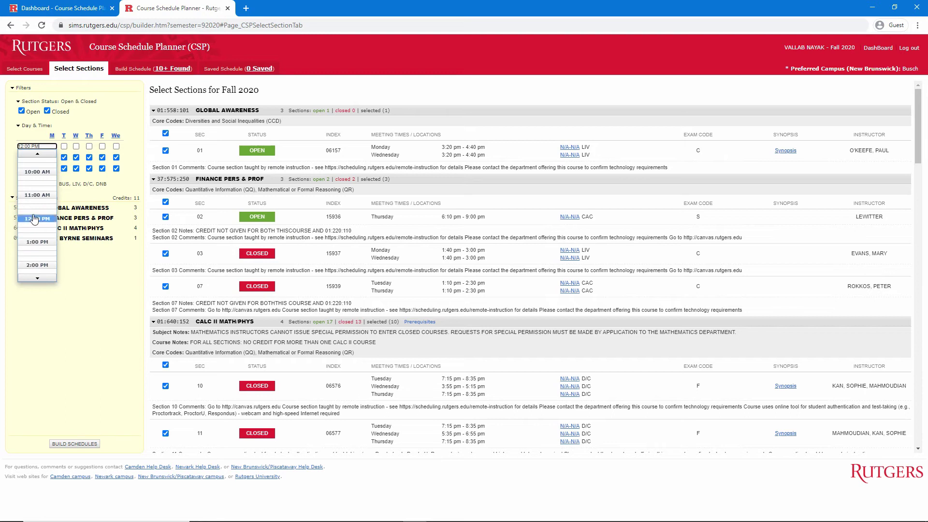
{"action": "left_click", "coordinate": [21, 140]}
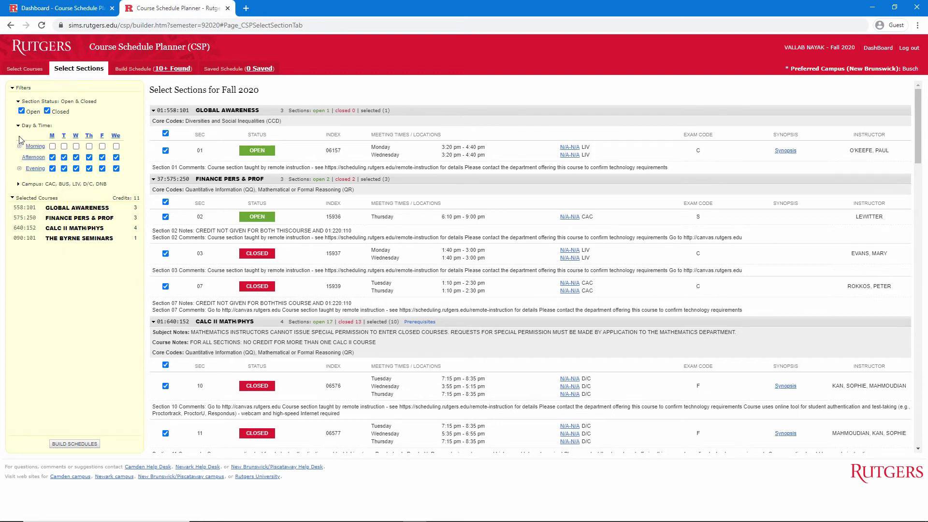
{"action": "left_click", "coordinate": [24, 184]}
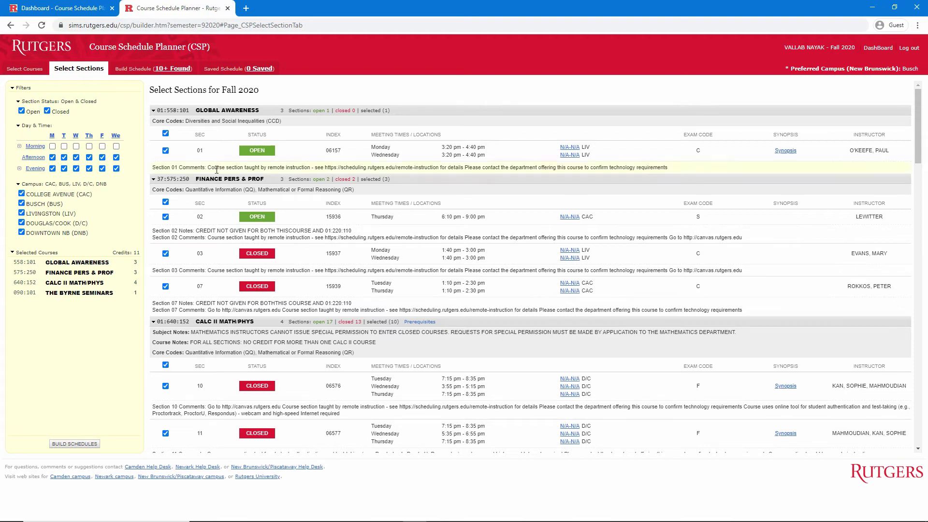
{"action": "double_click", "coordinate": [585, 147]}
{"action": "left_click", "coordinate": [33, 215]}
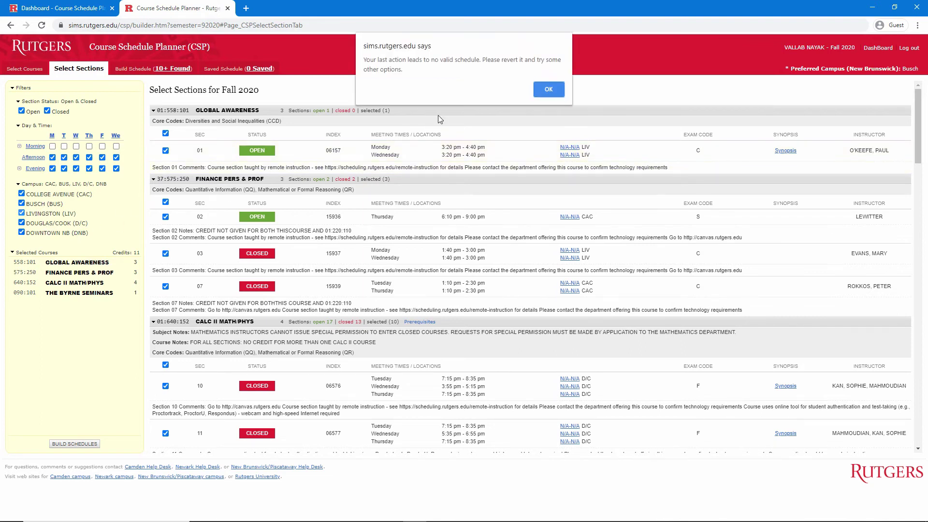
{"action": "left_click", "coordinate": [548, 90]}
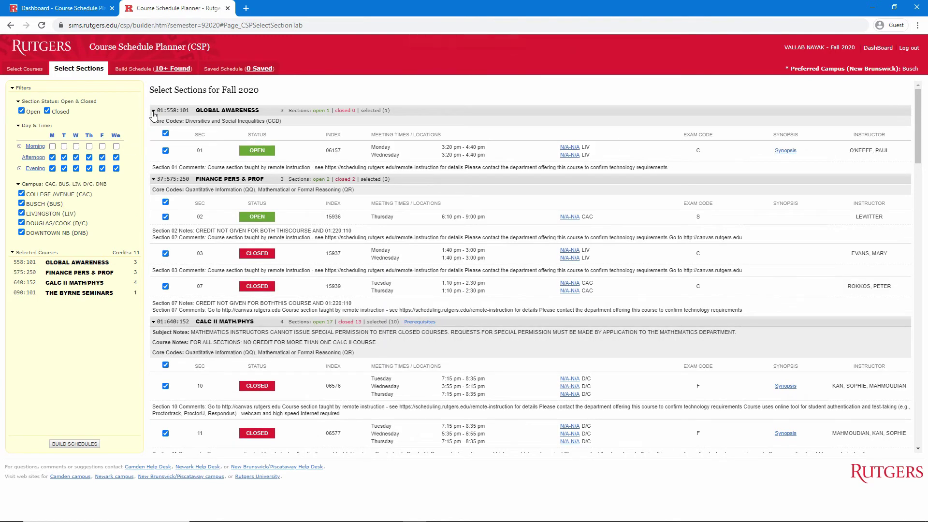
- Collapse all four course section lists and exclude closed sections from the schedules
{"action": "left_click", "coordinate": [154, 111]}
{"action": "left_click", "coordinate": [154, 122]}
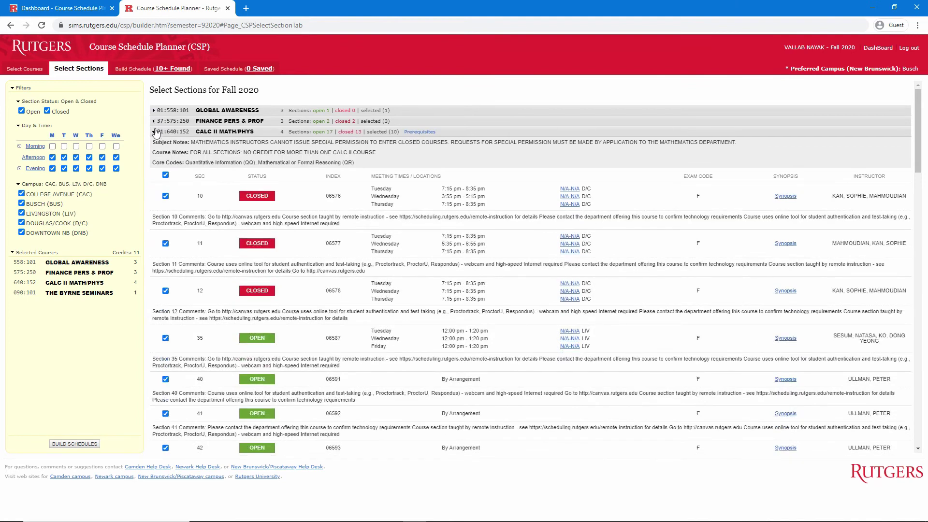
{"action": "left_click", "coordinate": [154, 132]}
{"action": "left_click", "coordinate": [154, 143]}
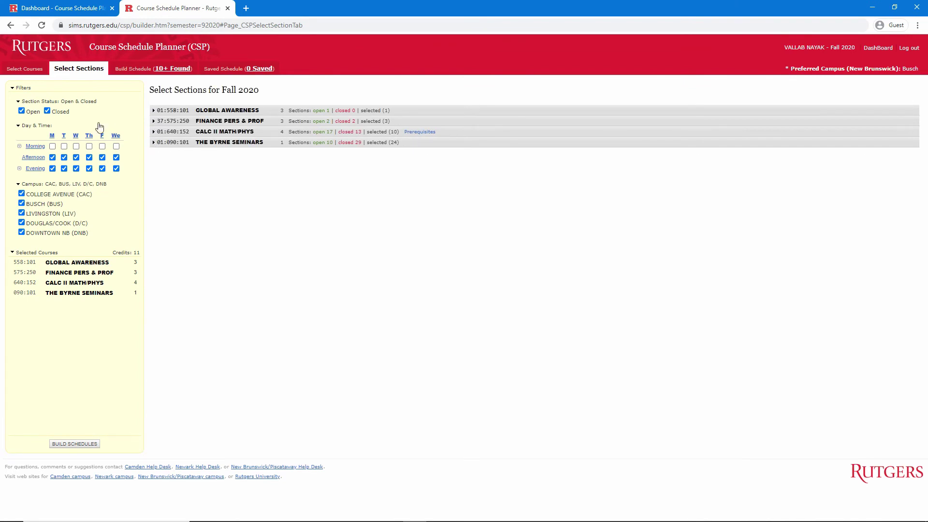
{"action": "left_click", "coordinate": [47, 111]}
{"action": "mouse_move", "coordinate": [407, 137]}
- Deselect all Byrne Seminars sections, dismiss the warning, and keep only section 37
{"action": "left_click", "coordinate": [155, 143]}
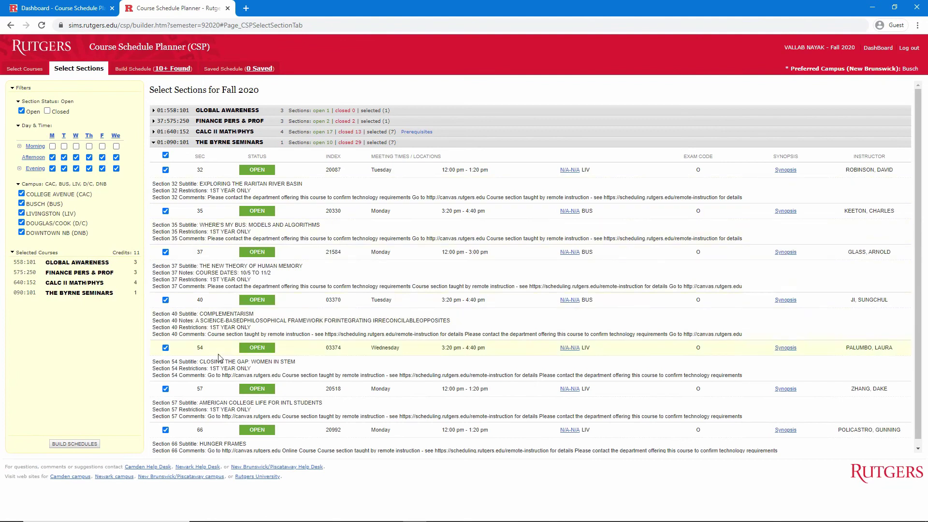
{"action": "double_click", "coordinate": [200, 253]}
{"action": "left_click", "coordinate": [206, 255]}
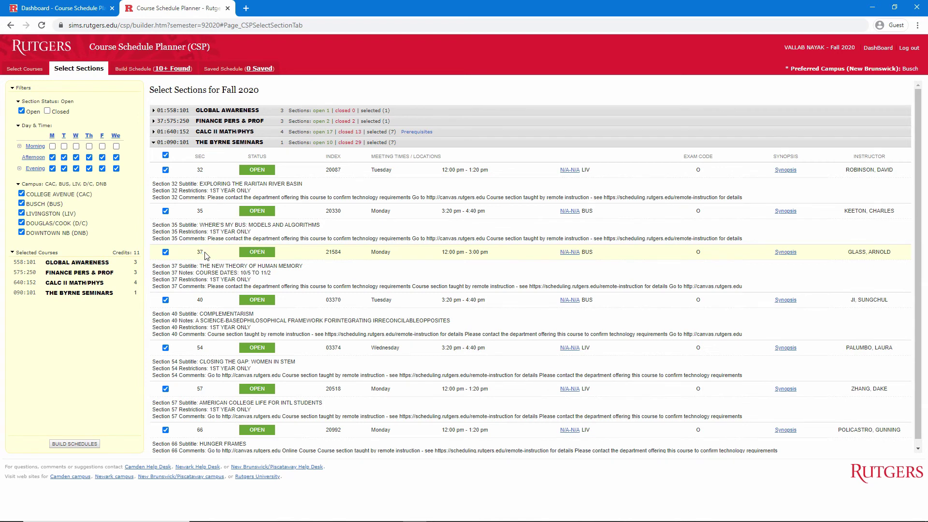
{"action": "left_click", "coordinate": [165, 155]}
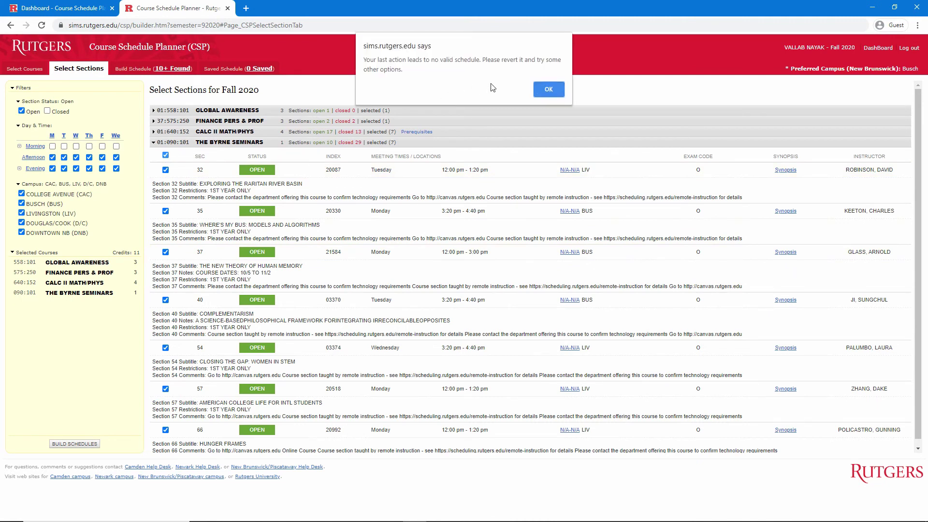
{"action": "left_click", "coordinate": [552, 87]}
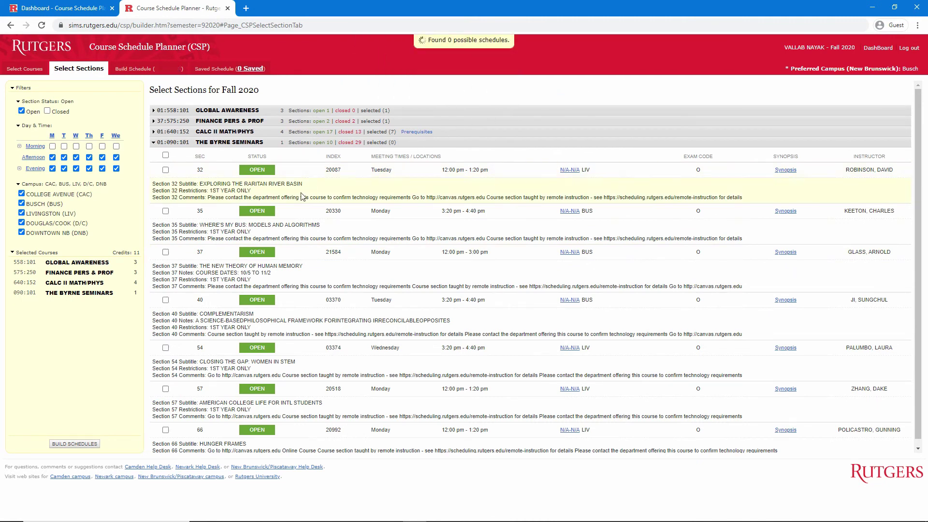
{"action": "left_click", "coordinate": [165, 253]}
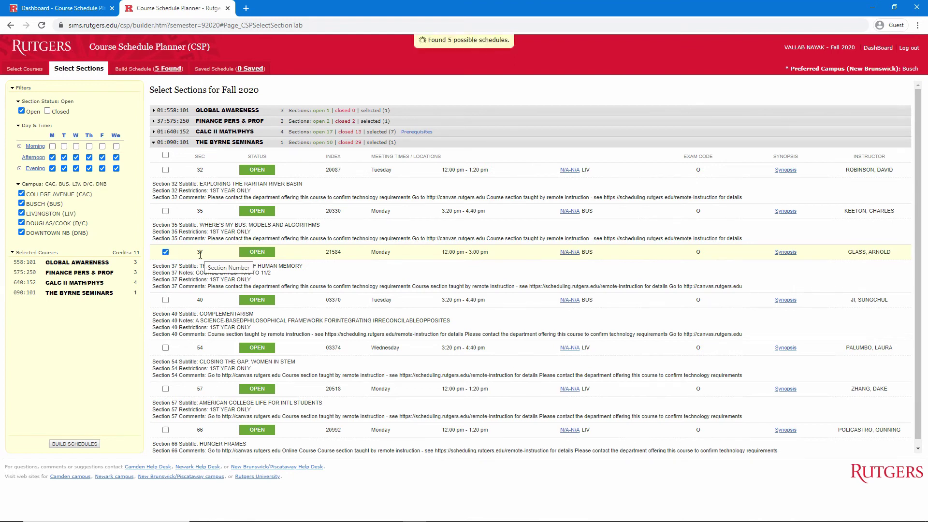
{"action": "left_click", "coordinate": [153, 143]}
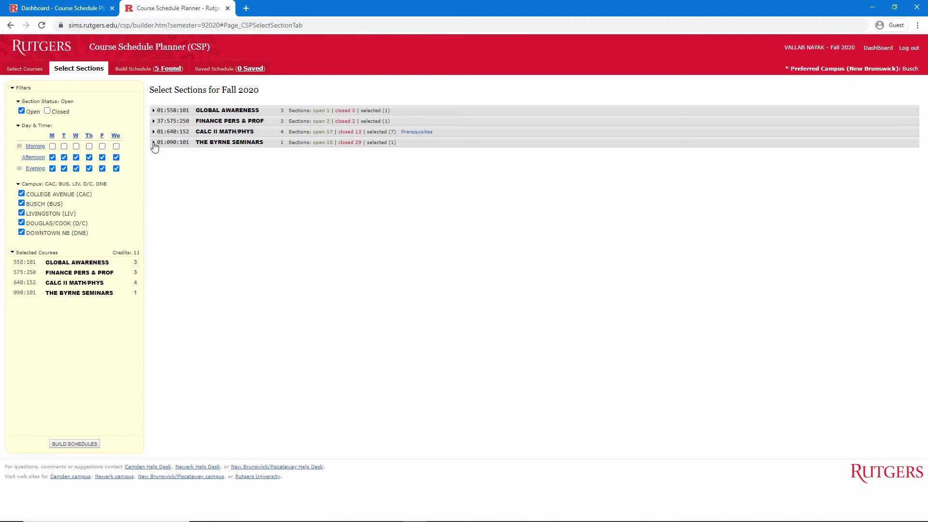
- Uncheck Calc II honors sections H1, H2 and H3 to remove them from the choices
{"action": "left_click", "coordinate": [153, 133]}
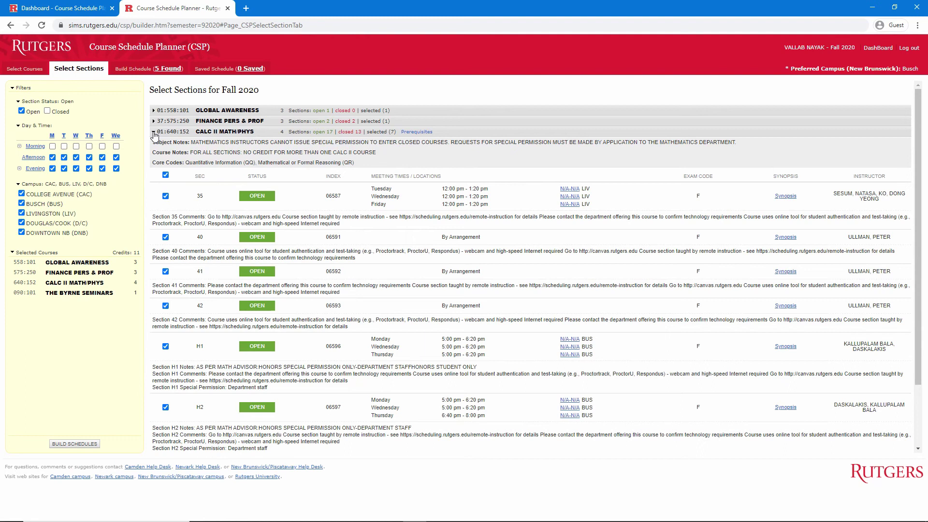
{"action": "scroll", "coordinate": [198, 248], "scroll_direction": "down", "scroll_amount": 1}
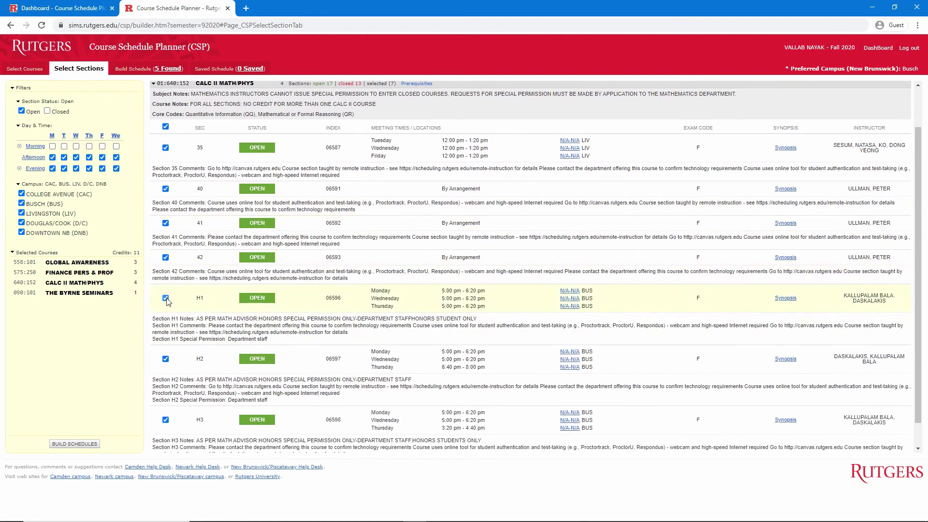
{"action": "left_click", "coordinate": [166, 298]}
{"action": "left_click", "coordinate": [165, 359]}
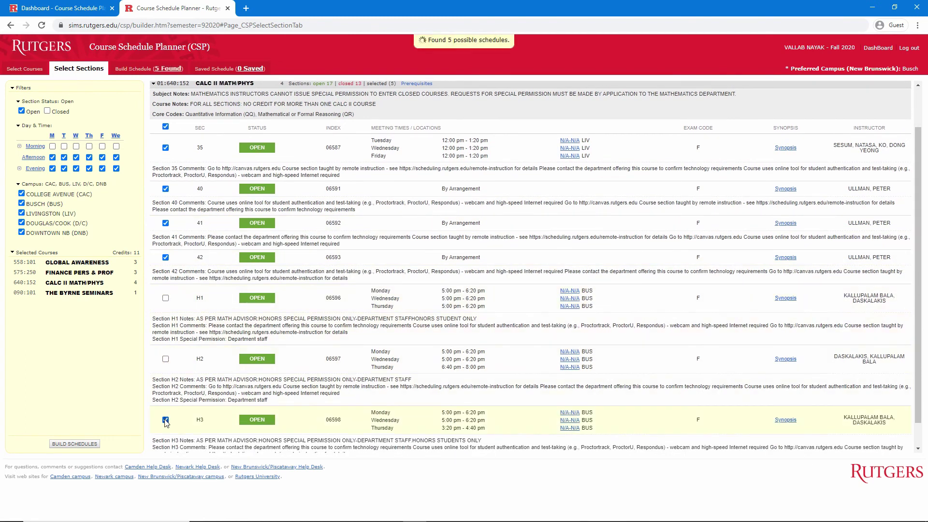
{"action": "left_click", "coordinate": [165, 419]}
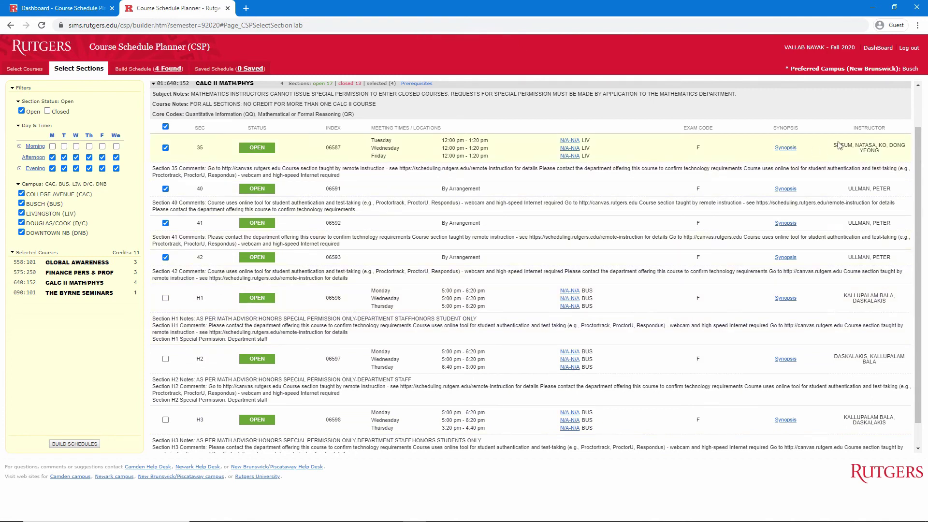
{"action": "left_click_drag", "start_coordinate": [839, 145], "coordinate": [899, 153]}
{"action": "left_click", "coordinate": [892, 177]}
{"action": "left_click_drag", "start_coordinate": [851, 190], "coordinate": [875, 190]}
{"action": "left_click", "coordinate": [875, 190]}
- Collapse Calc II and open the Build Schedule (4 Found) results at schedule 1
{"action": "left_click", "coordinate": [165, 85]}
{"action": "left_click", "coordinate": [144, 70]}
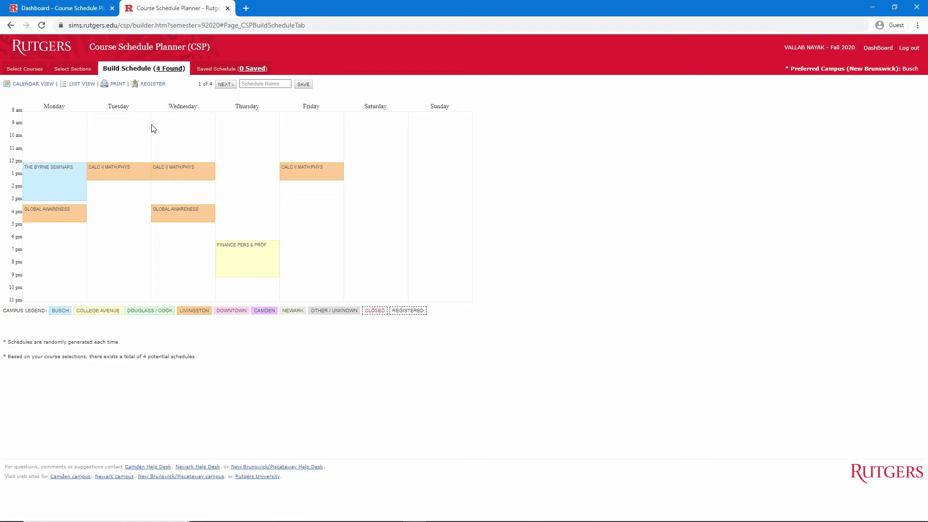
{"action": "left_click_drag", "start_coordinate": [50, 313], "coordinate": [285, 319]}
{"action": "left_click", "coordinate": [287, 321]}
- Switch to list view and back to calendar, then step forward and back a schedule
{"action": "left_click", "coordinate": [85, 88]}
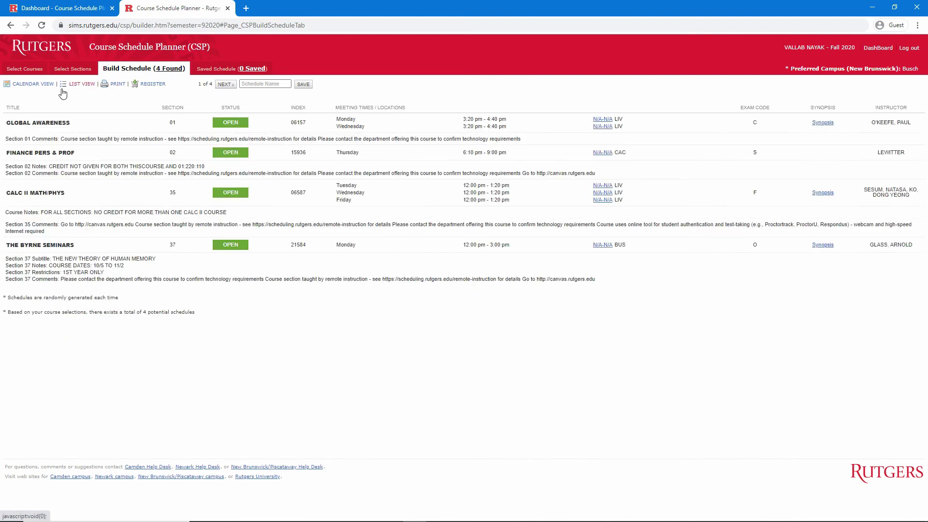
{"action": "left_click", "coordinate": [37, 86]}
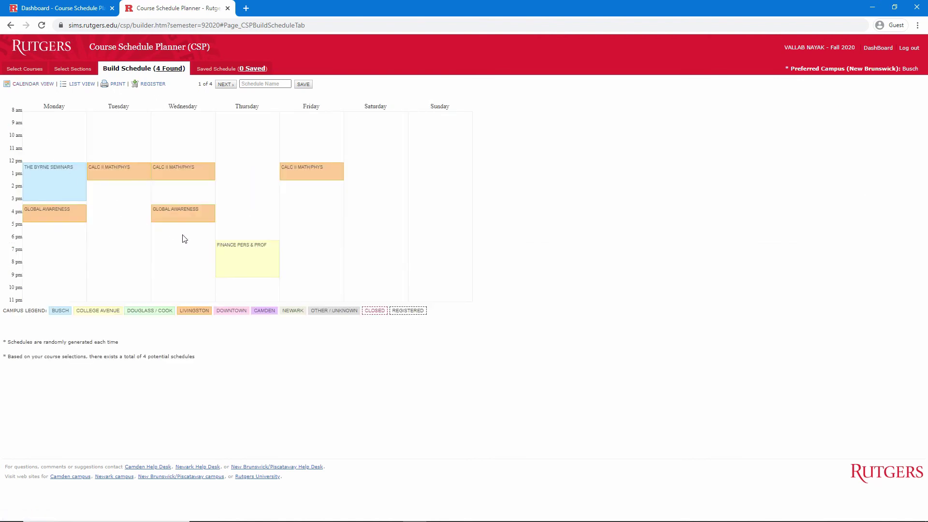
{"action": "mouse_move", "coordinate": [245, 271]}
{"action": "left_click", "coordinate": [224, 85]}
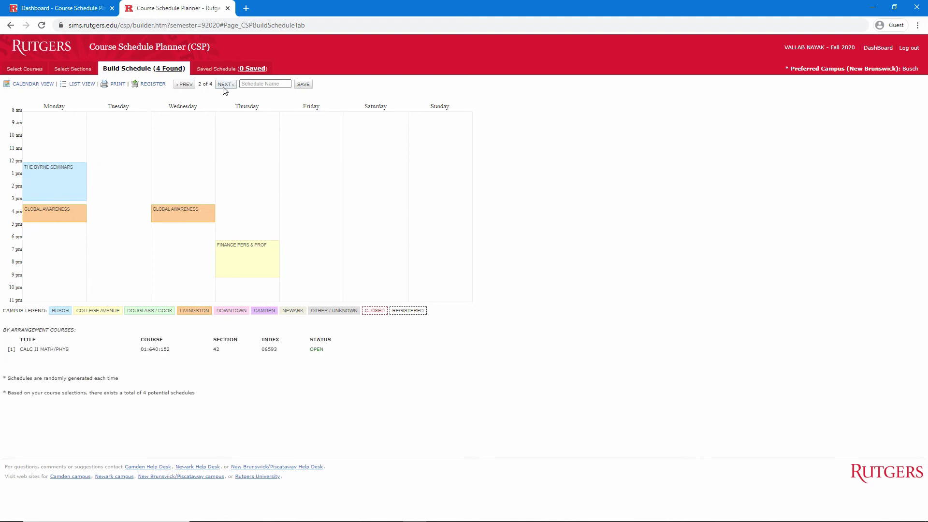
{"action": "left_click", "coordinate": [185, 84]}
- Check the by-arrangement Calc II entry and index 06593 while paging back
{"action": "left_click_drag", "start_coordinate": [8, 354], "coordinate": [342, 357]}
{"action": "left_click", "coordinate": [341, 356]}
{"action": "left_click", "coordinate": [189, 85]}
{"action": "left_click_drag", "start_coordinate": [262, 351], "coordinate": [284, 355]}
{"action": "left_click", "coordinate": [284, 355]}
- Advance to schedule 4 of 4 and check Calc II index 06591
{"action": "left_click", "coordinate": [233, 87]}
{"action": "left_click", "coordinate": [233, 86]}
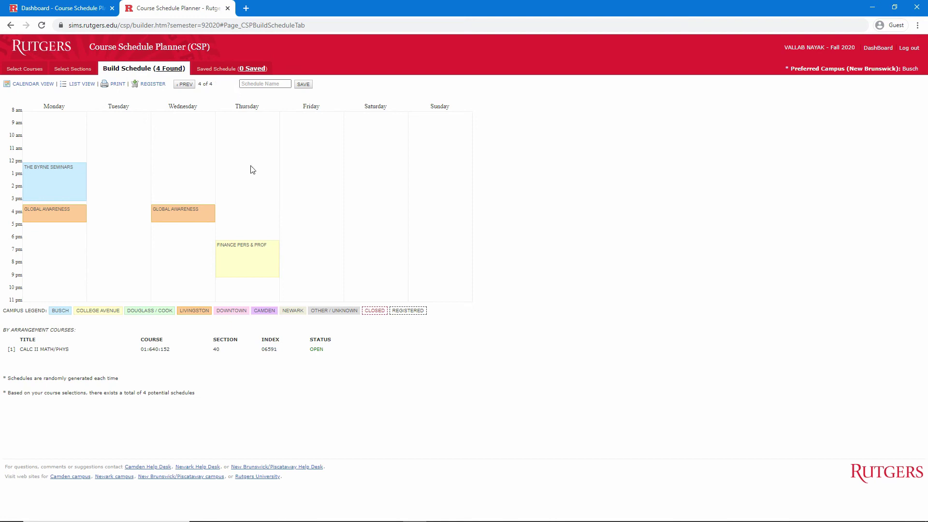
{"action": "left_click_drag", "start_coordinate": [277, 350], "coordinate": [263, 346]}
{"action": "left_click", "coordinate": [264, 347]}
- Return to schedule 1 of 4 and save it as 'mySchedule 1'
{"action": "left_click", "coordinate": [186, 84]}
{"action": "left_click", "coordinate": [186, 85]}
{"action": "left_click", "coordinate": [186, 86]}
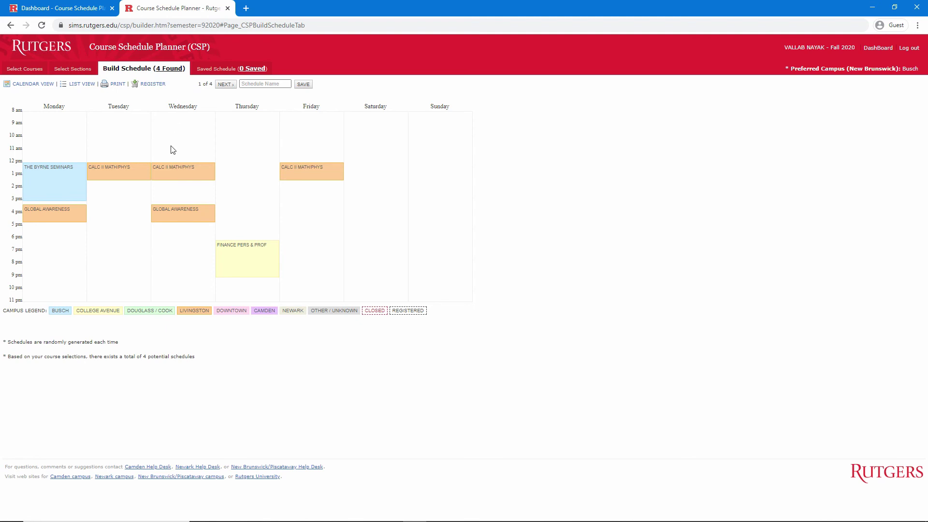
{"action": "left_click", "coordinate": [250, 86]}
{"action": "type", "text": "mySchedule 1"}
{"action": "left_click", "coordinate": [302, 85]}
- Show the Saved Schedule (1 Saved) tab with mySchedule 1's weekly calendar
{"action": "left_click", "coordinate": [205, 69]}
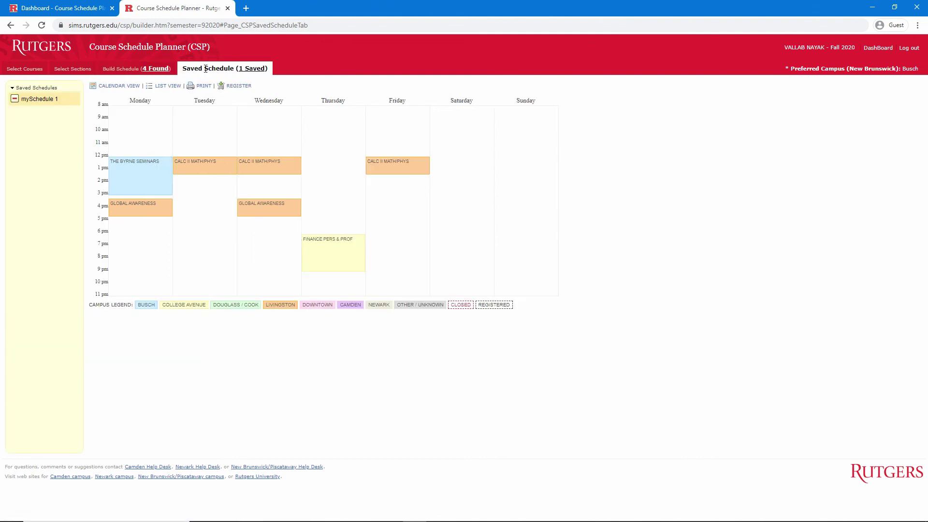